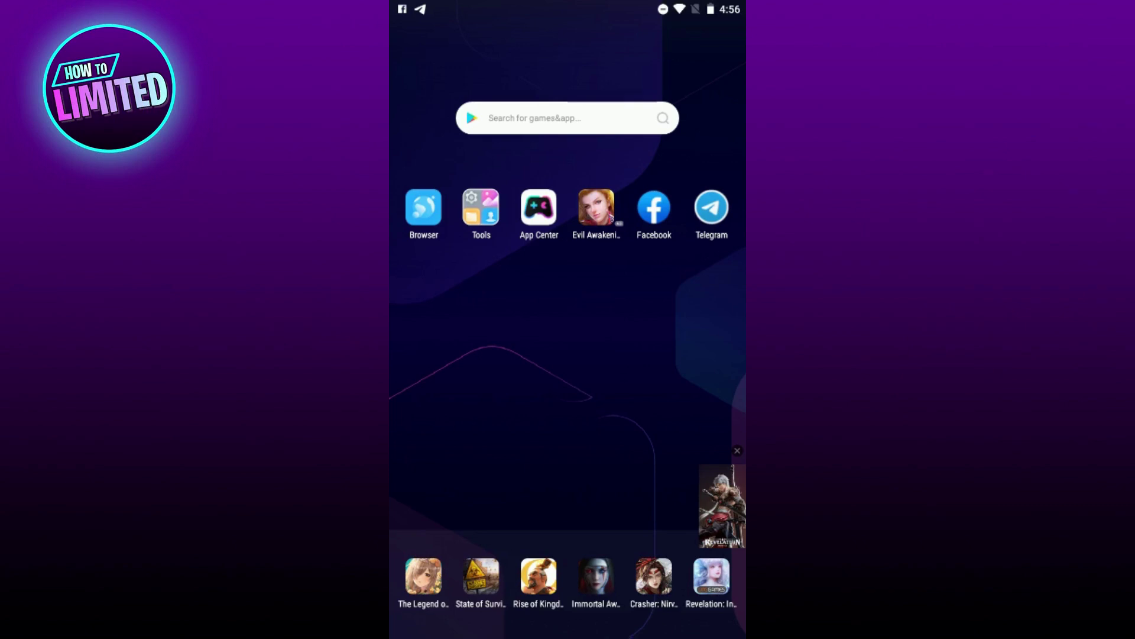
# - Launch Telegram from the Android home screen
pyautogui.click(711, 207)
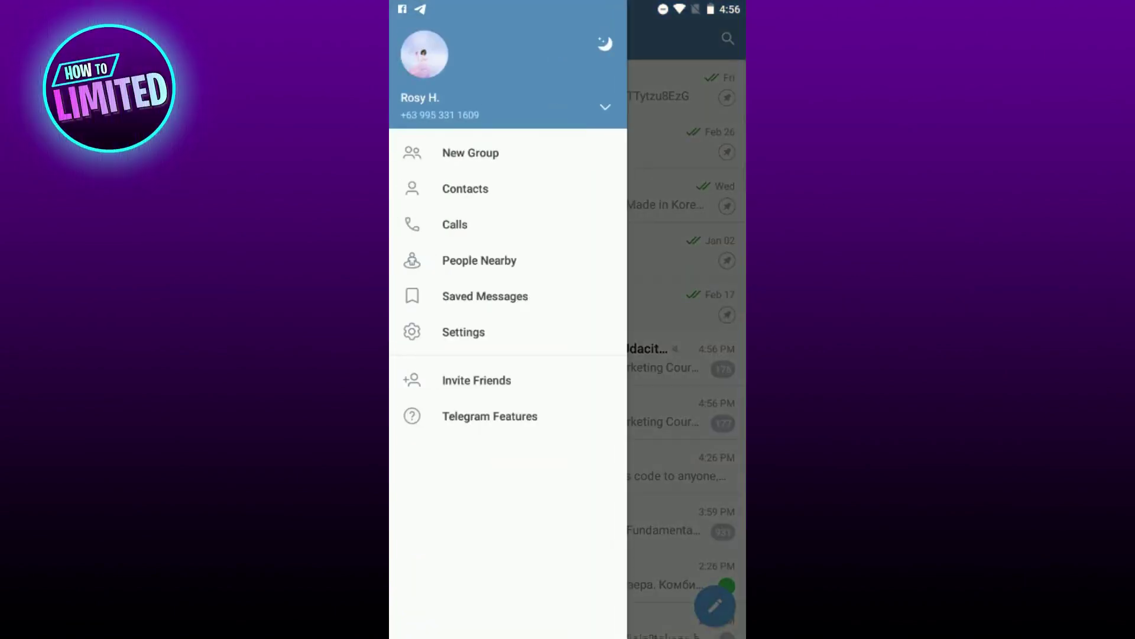
# - Go to Settings, then the Data and Storage page
pyautogui.click(463, 332)
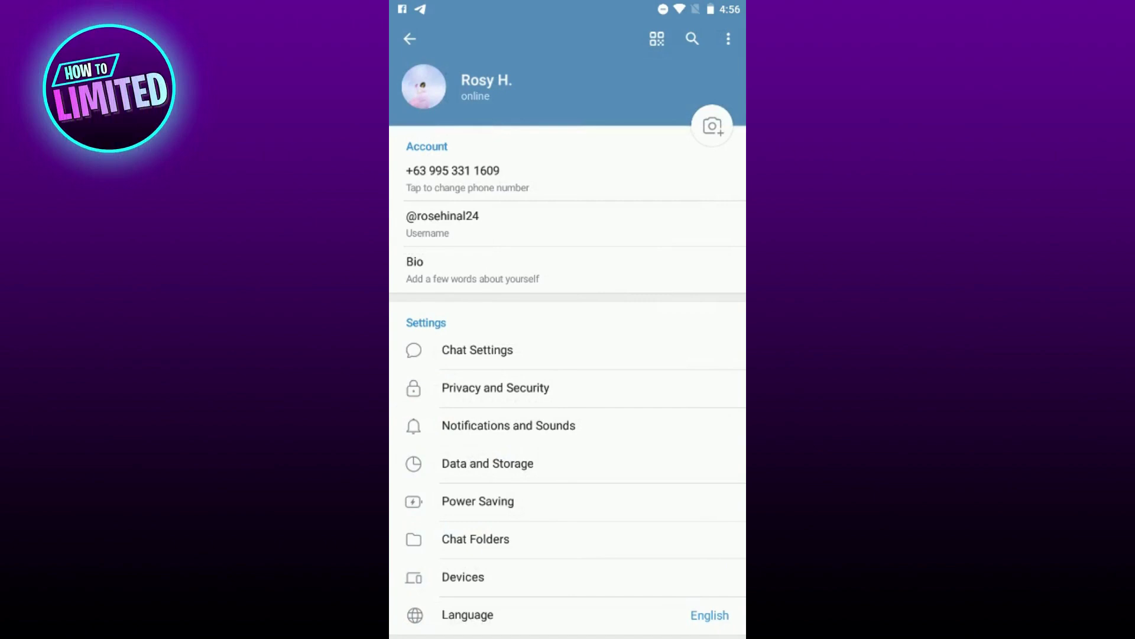
pyautogui.scroll(-1, 567, 355)
pyautogui.click(550, 409)
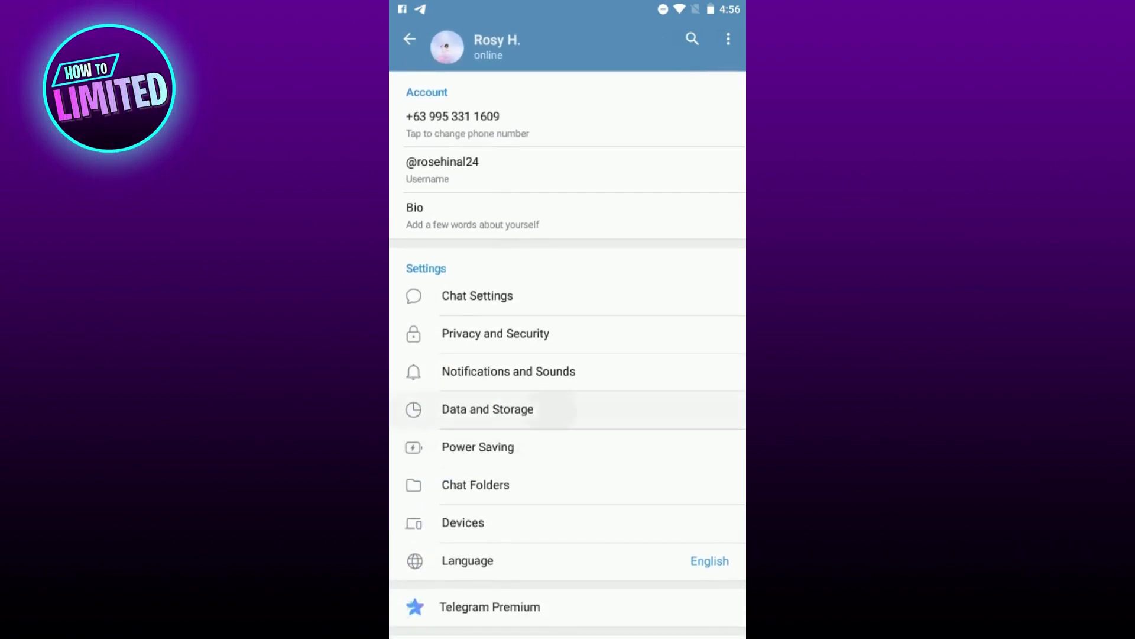
pyautogui.scroll(-3, 568, 355)
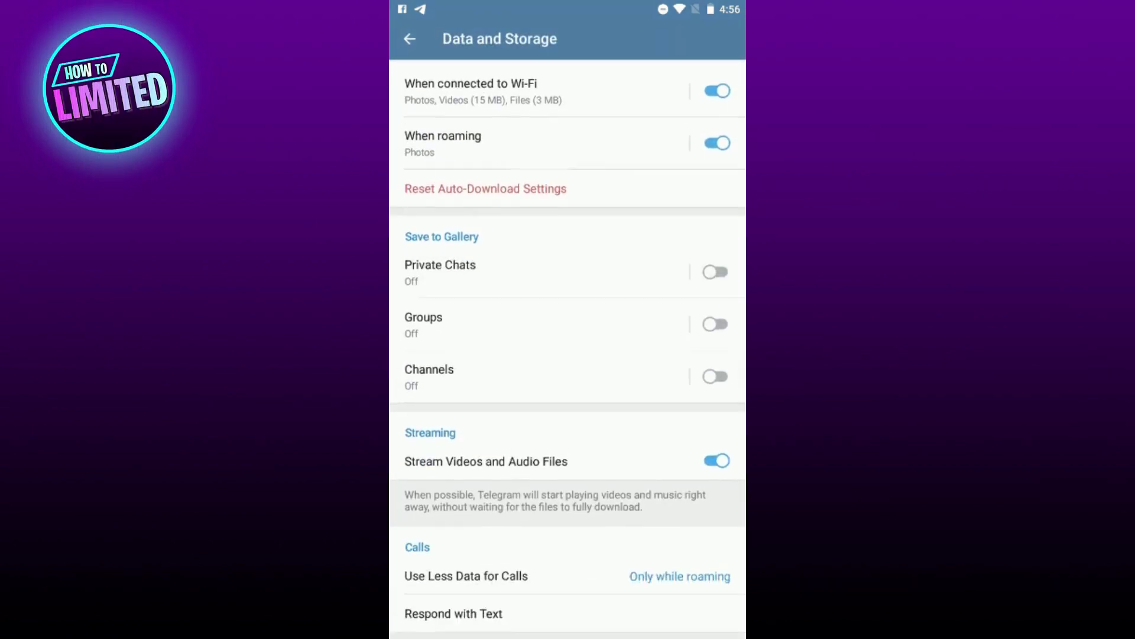
pyautogui.click(716, 449)
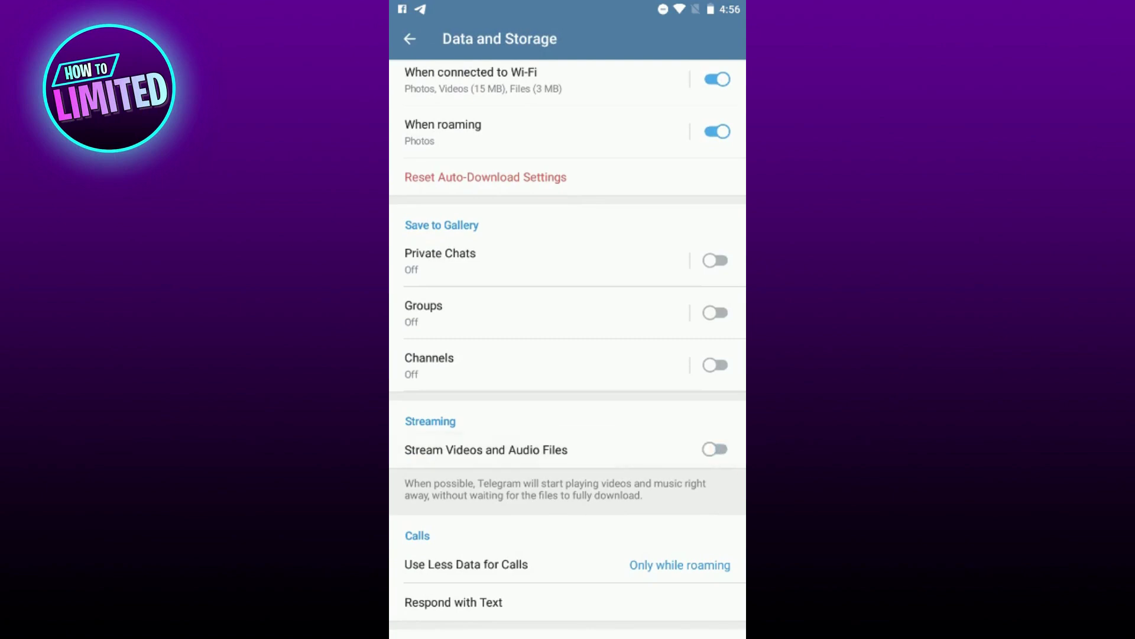
pyautogui.click(717, 449)
pyautogui.scroll(2, 568, 355)
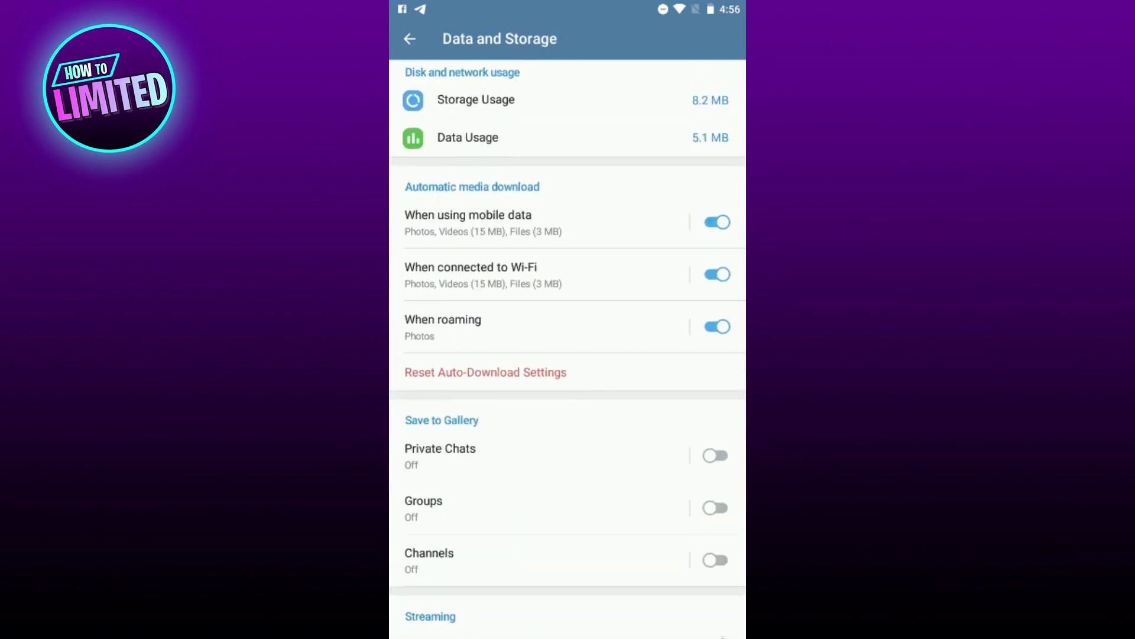
pyautogui.click(496, 274)
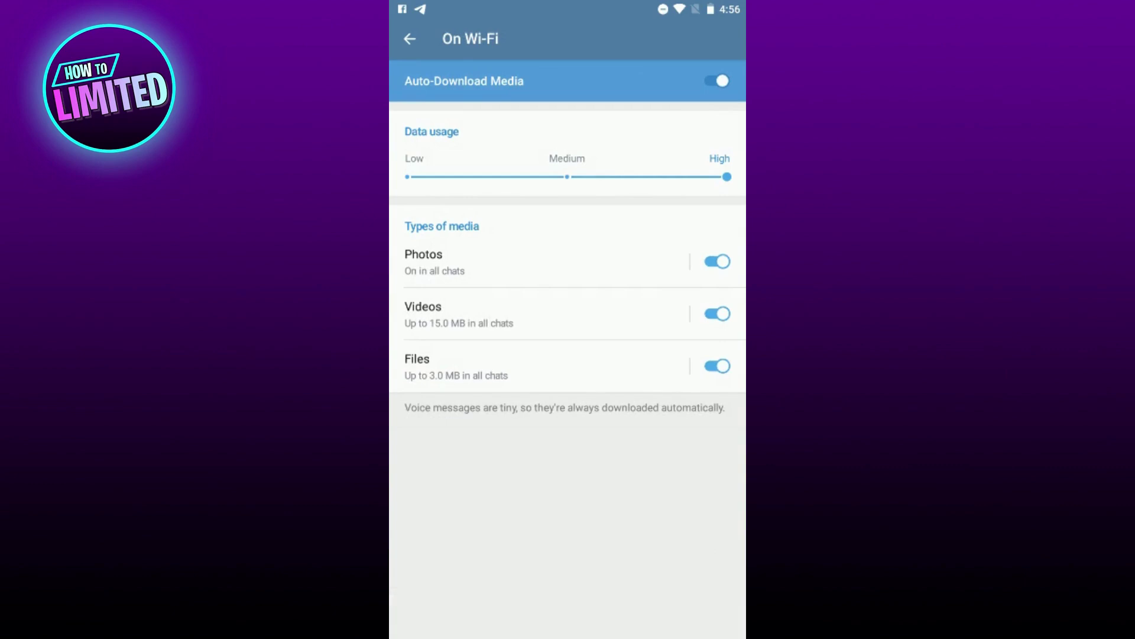
pyautogui.click(410, 38)
pyautogui.click(479, 222)
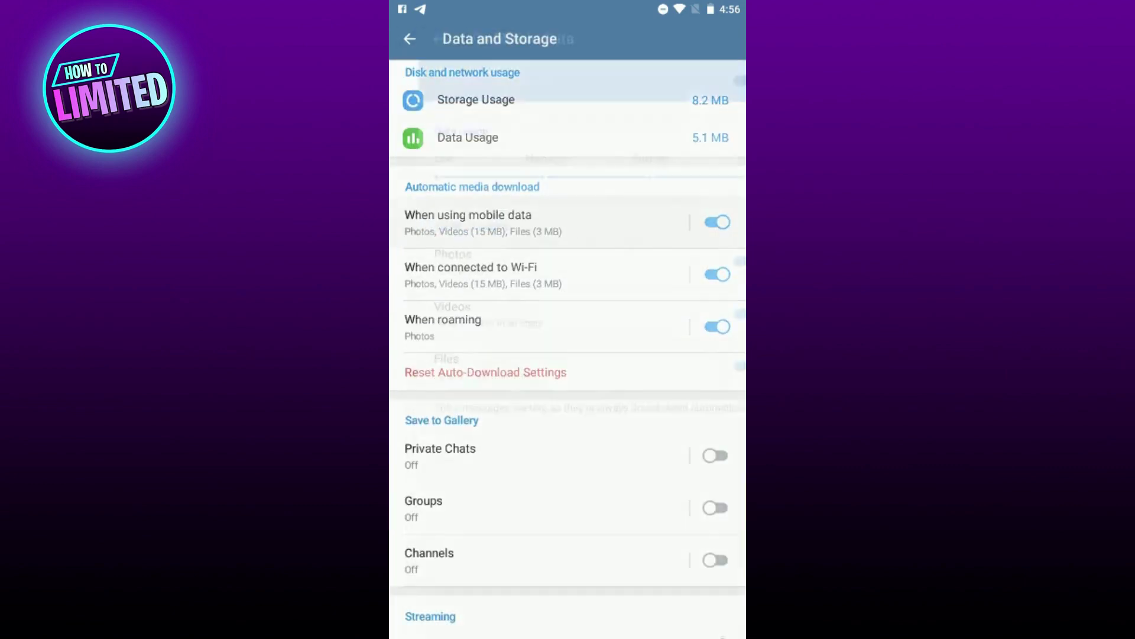
pyautogui.click(410, 38)
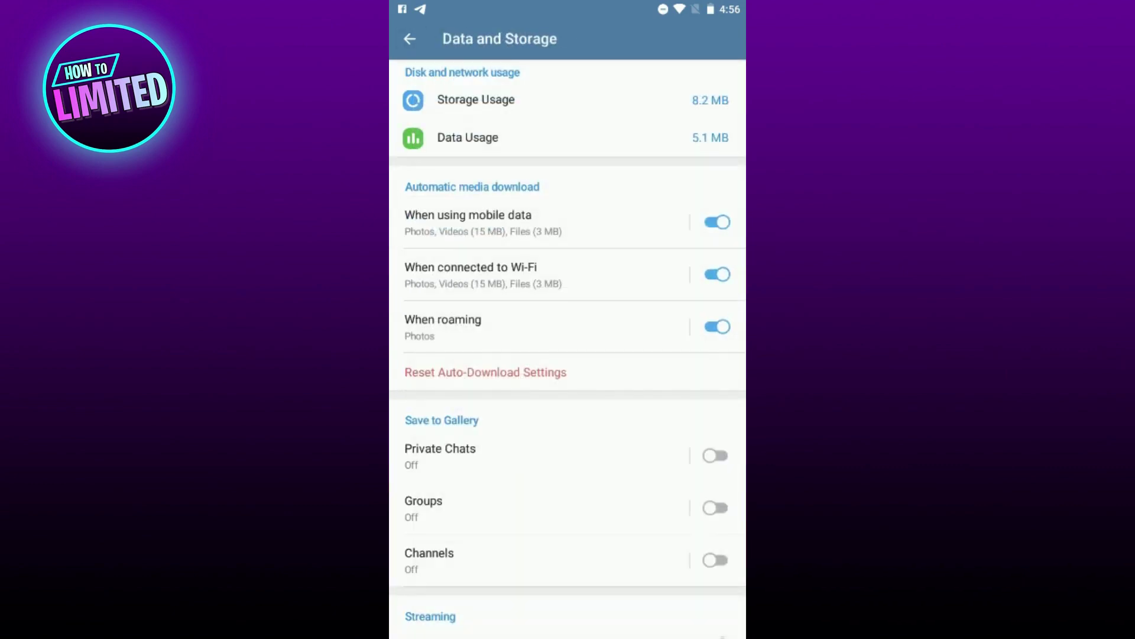
# - Review the 8.2 MB Storage Usage breakdown, then back out to the chat list
pyautogui.click(476, 99)
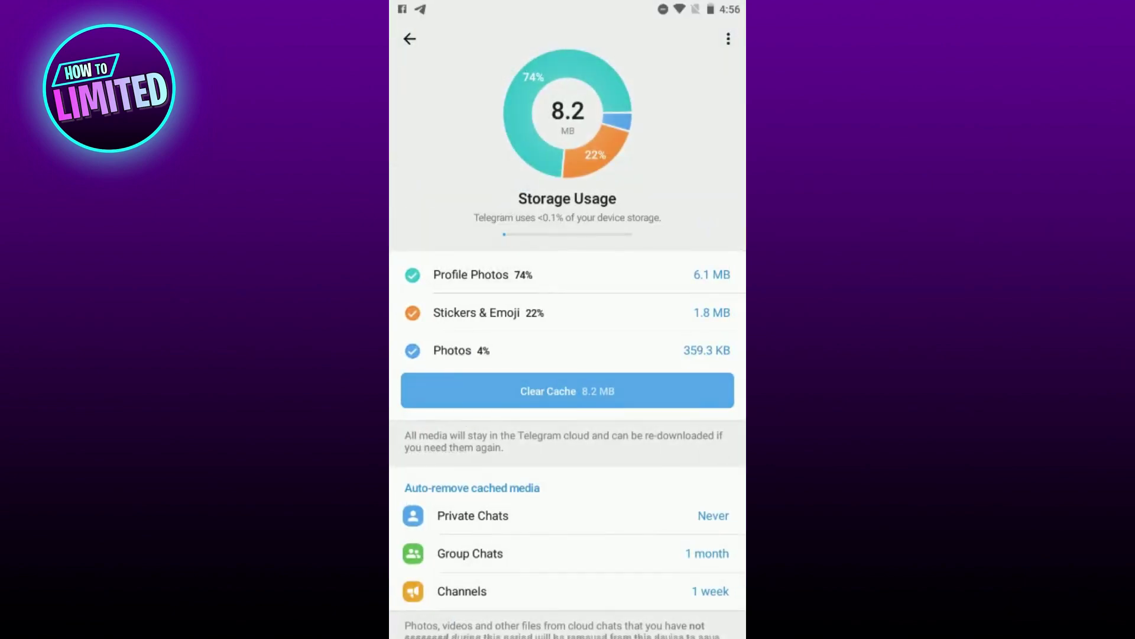
pyautogui.click(410, 38)
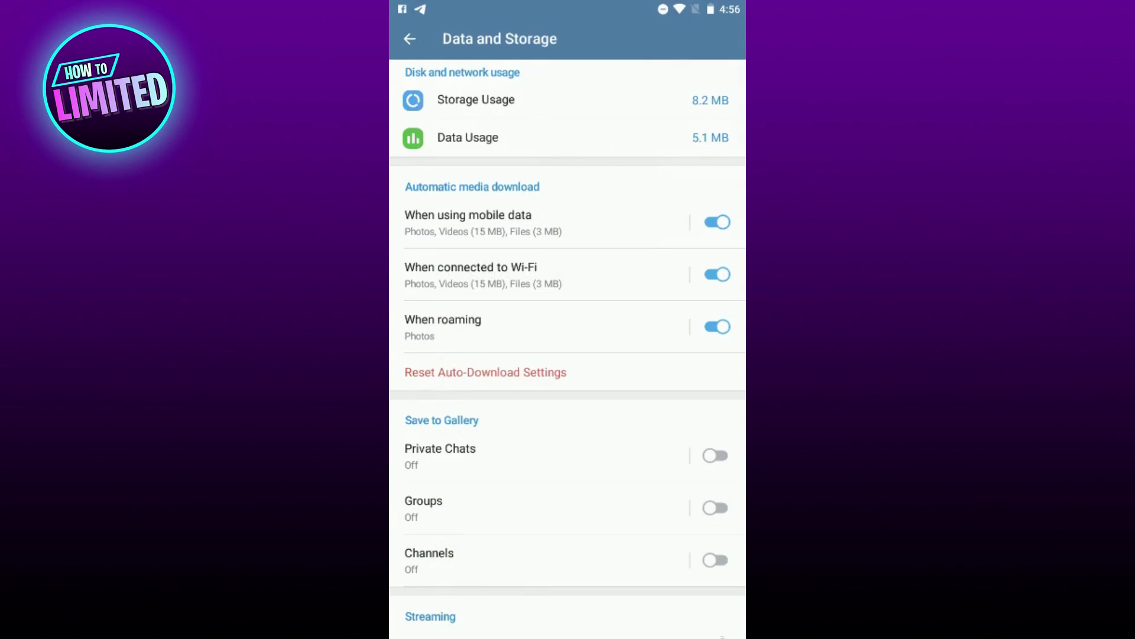
pyautogui.click(410, 38)
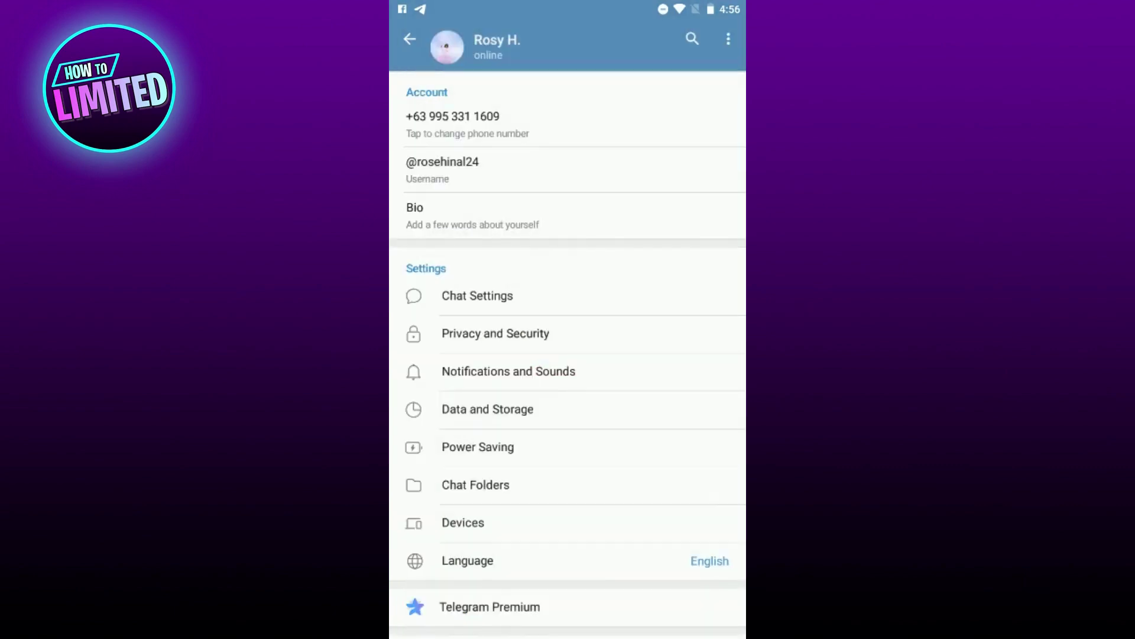
pyautogui.click(410, 38)
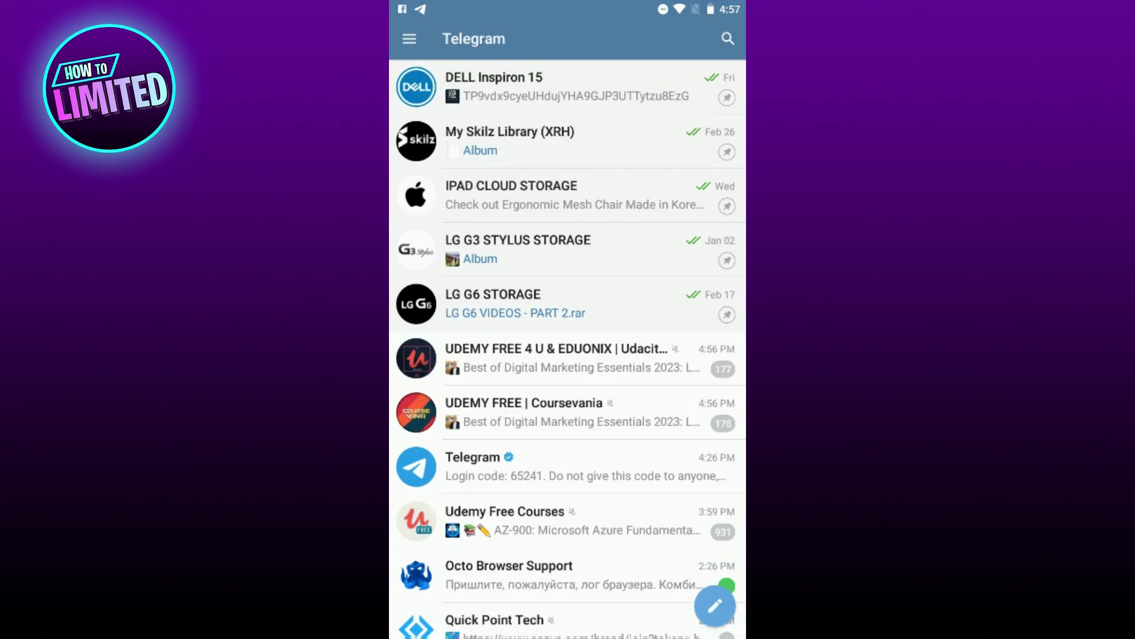
pyautogui.scroll(-1, 569, 355)
pyautogui.scroll(-1, 568, 349)
pyautogui.scroll(1, 569, 348)
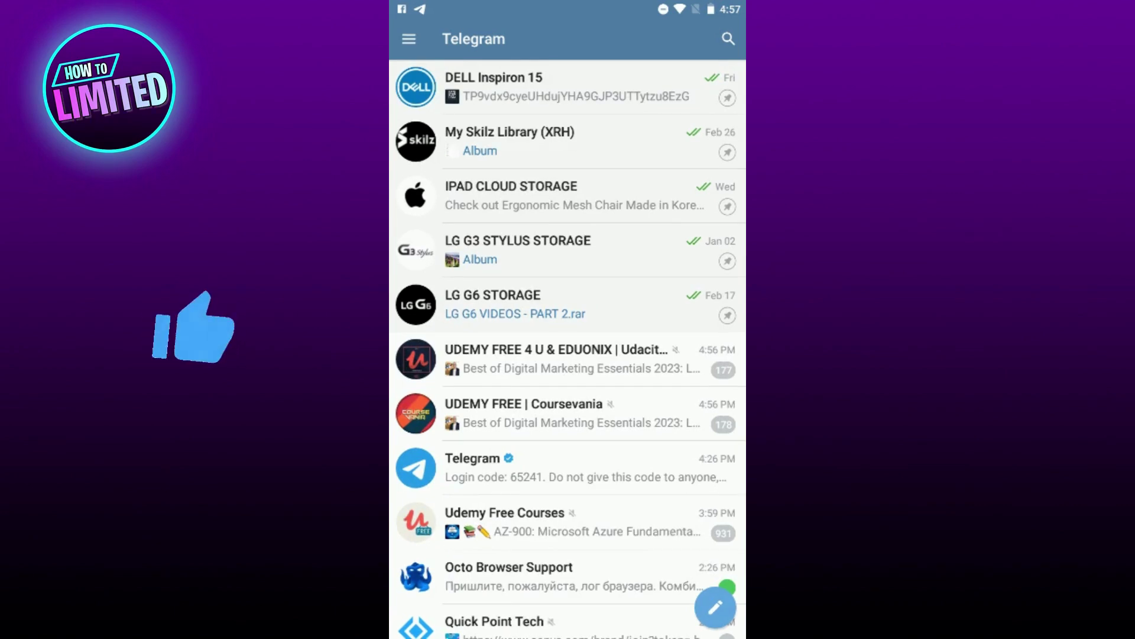
pyautogui.scroll(-1, 568, 349)
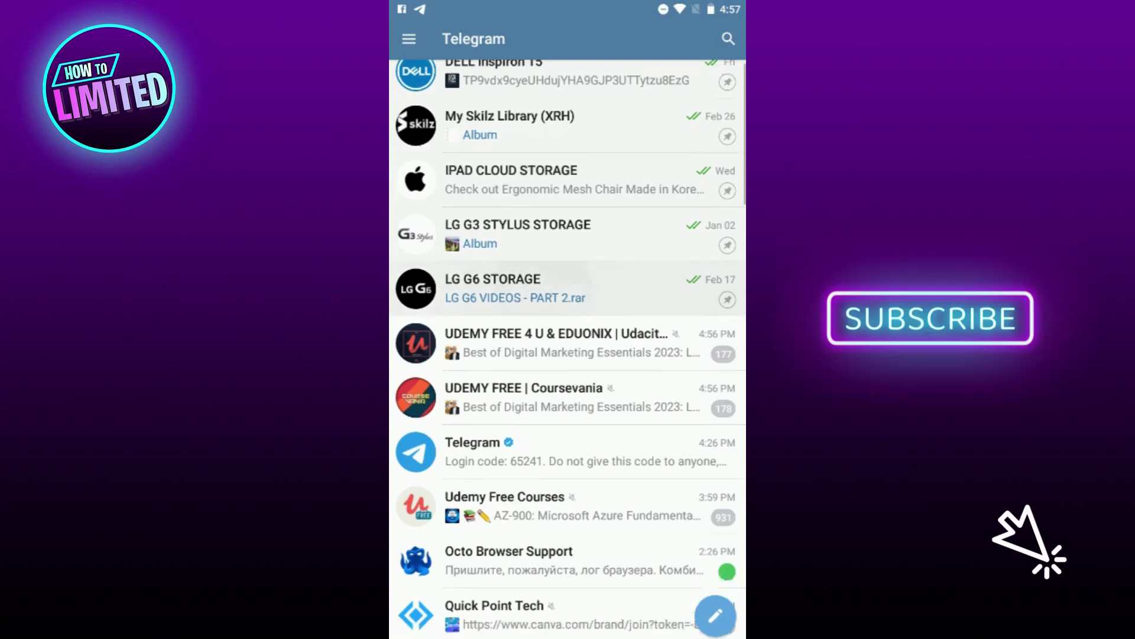
pyautogui.scroll(1, 568, 349)
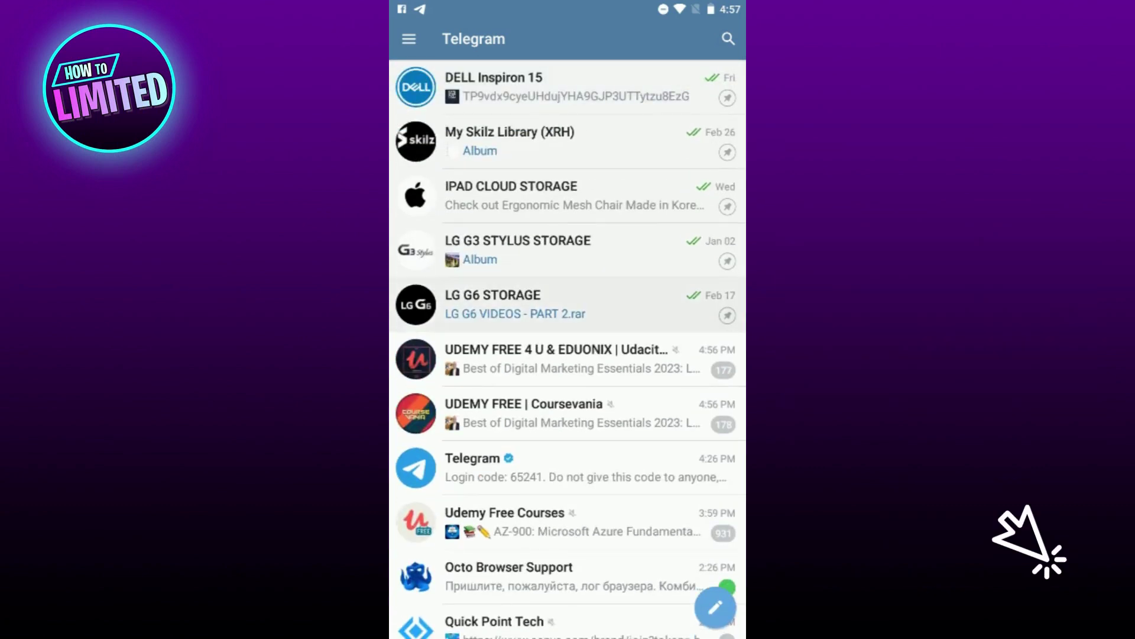
pyautogui.scroll(-3, 568, 349)
pyautogui.scroll(3, 568, 348)
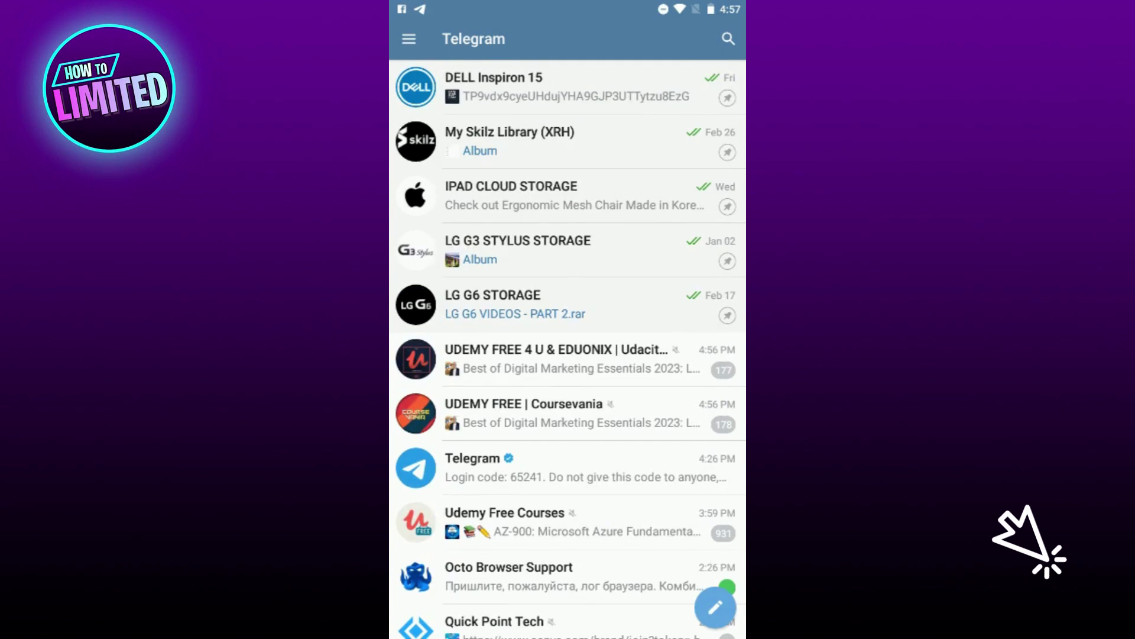